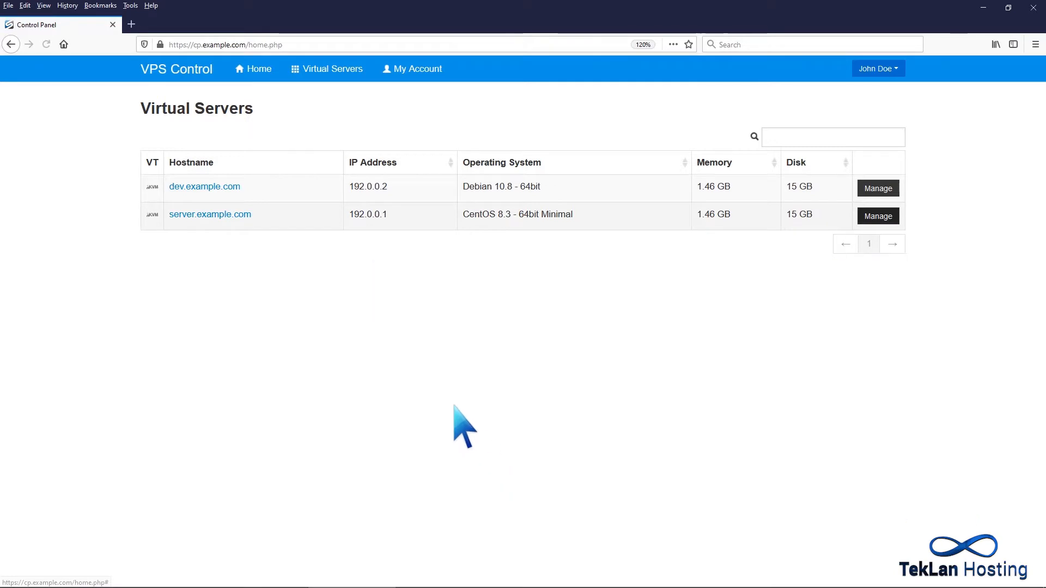
Open the management page of server.example.com and set its boot order to (1) CDROM (2) Hard Disk.
left_click(249, 215)
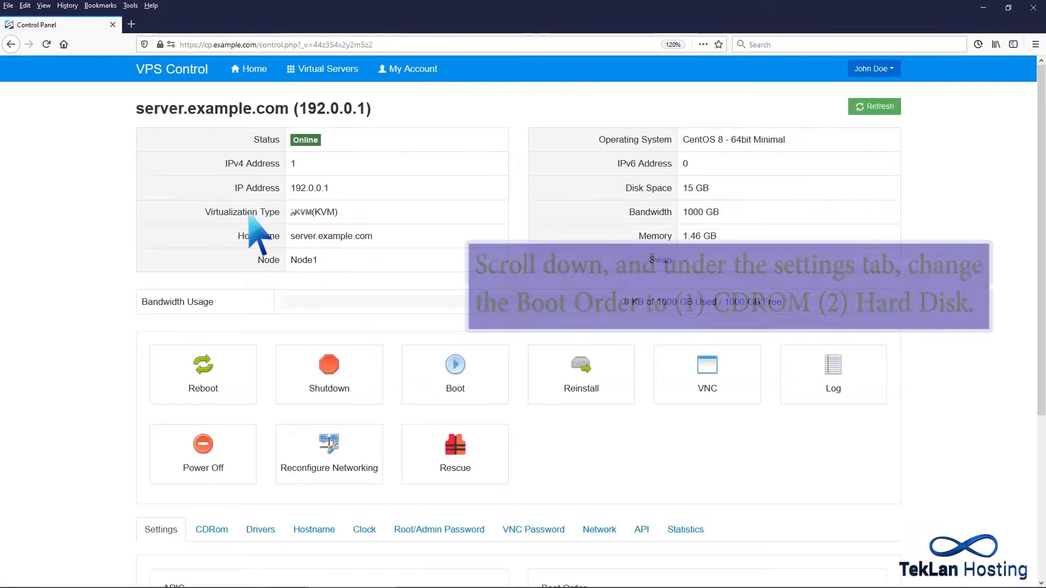
scroll(249, 214, "down", 4)
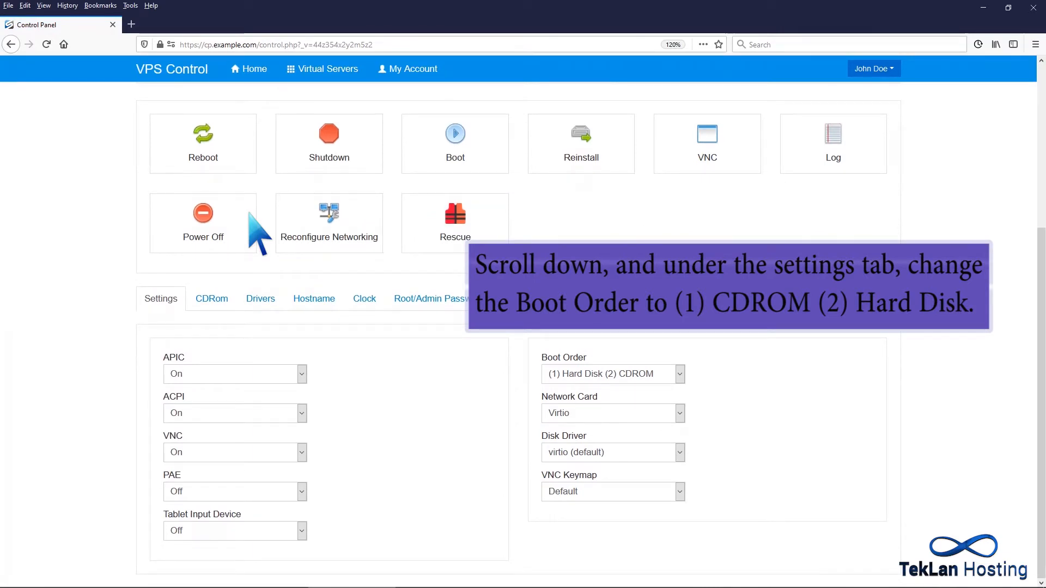
left_click(679, 374)
left_click(646, 408)
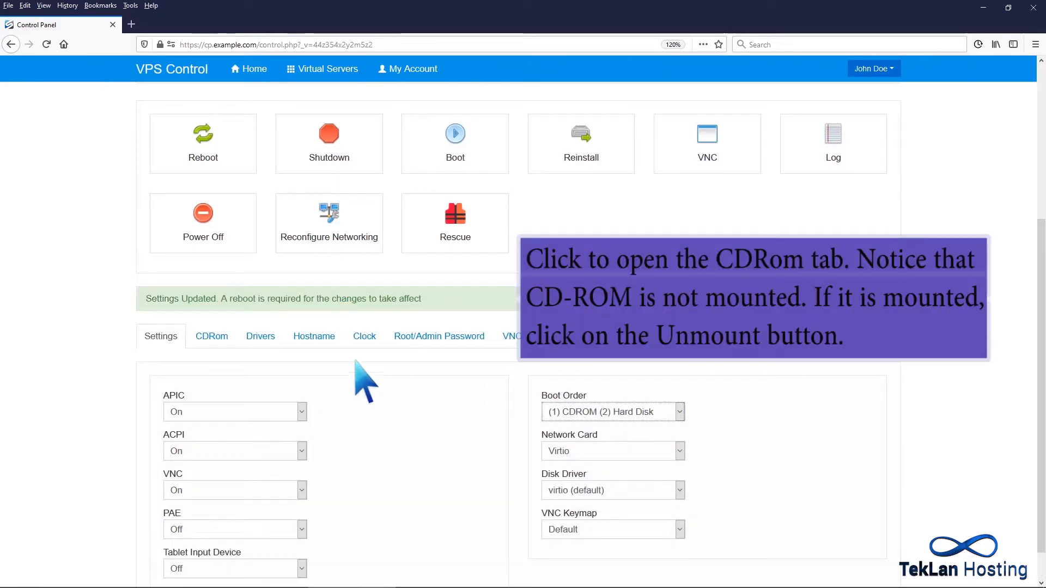
Mount the CentOS 8.3 - 64bit Minimal image as the server's CD-ROM.
left_click(211, 336)
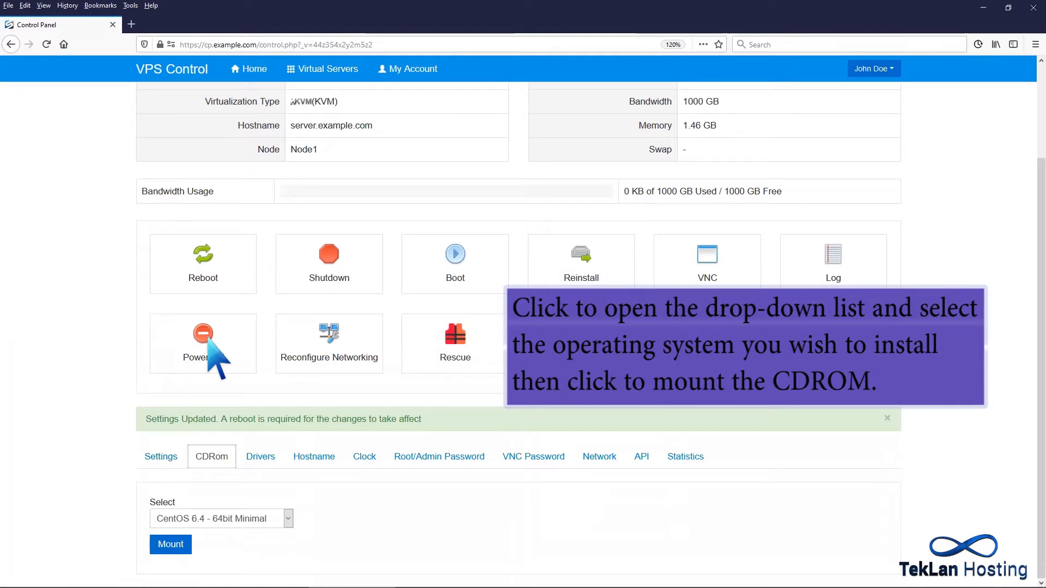
left_click(288, 519)
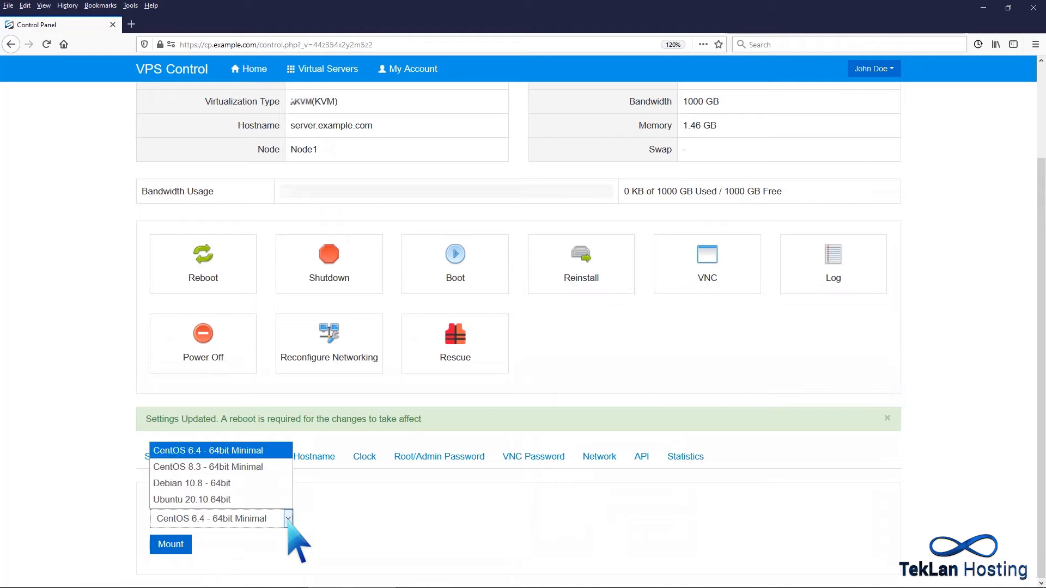
left_click(252, 468)
left_click(185, 544)
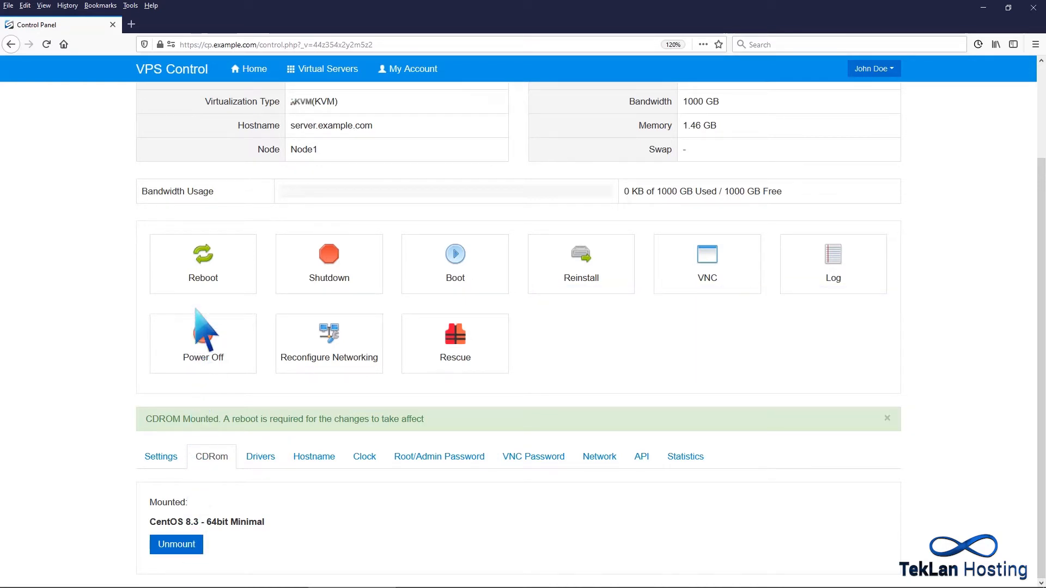
Reboot the virtual server so it starts from the mounted CD-ROM, and dismiss the confirmation.
left_click(196, 270)
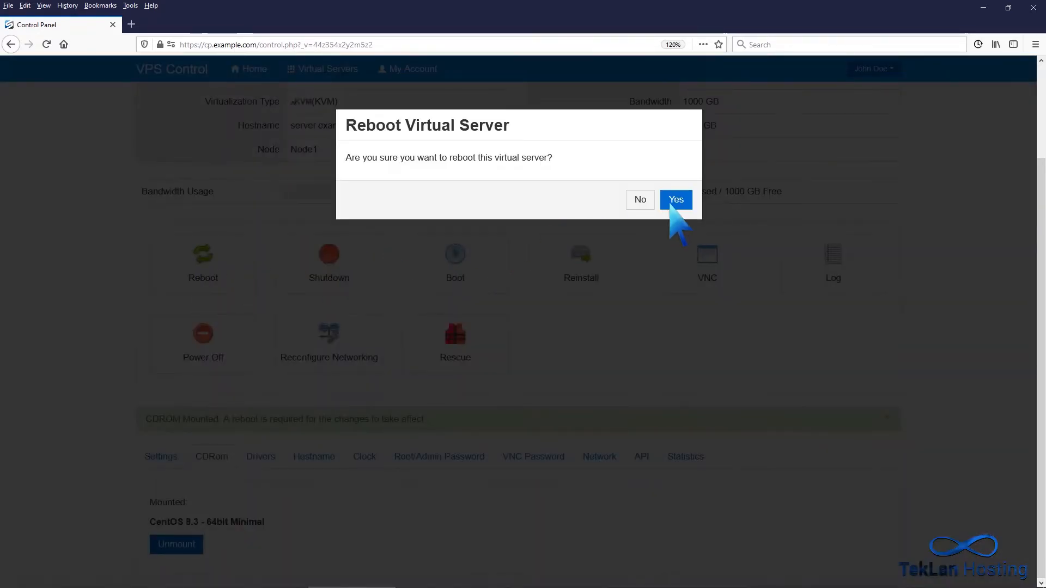
left_click(672, 204)
left_click(680, 194)
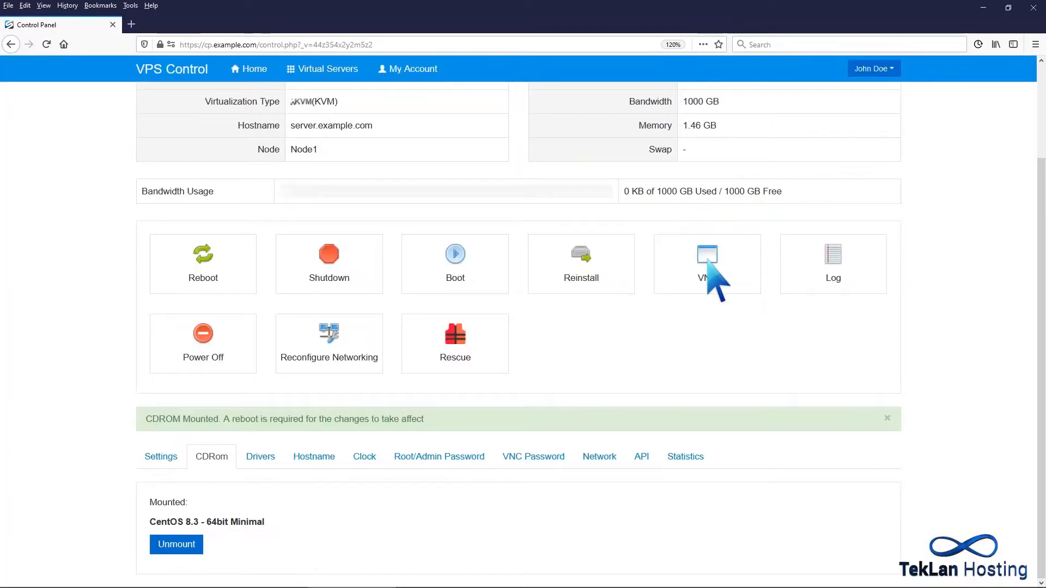
Connect to the server through the HTML5 VNC Client SSL and continue the CentOS installer in English (United States).
left_click(708, 260)
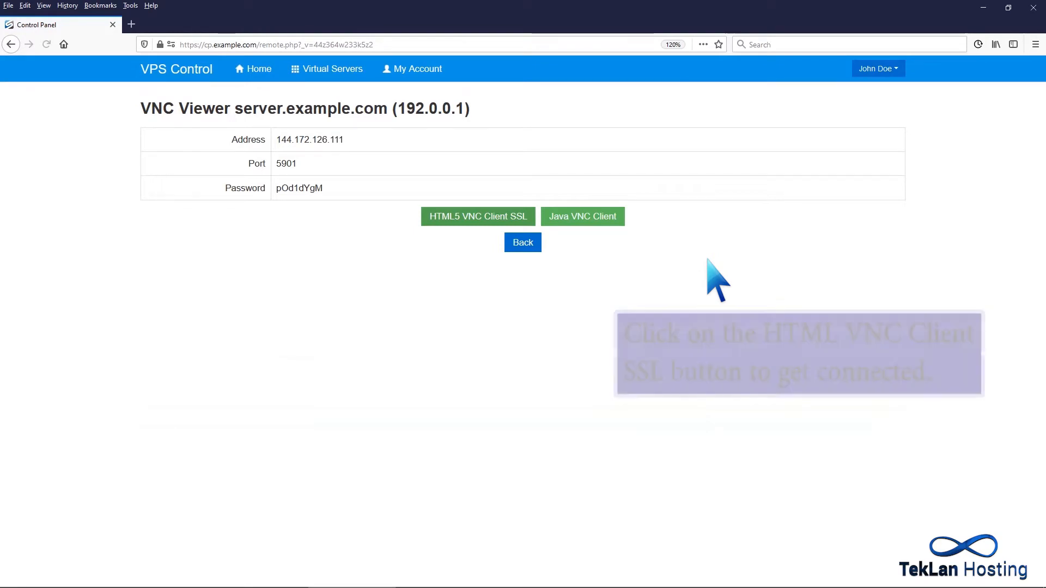
left_click(525, 216)
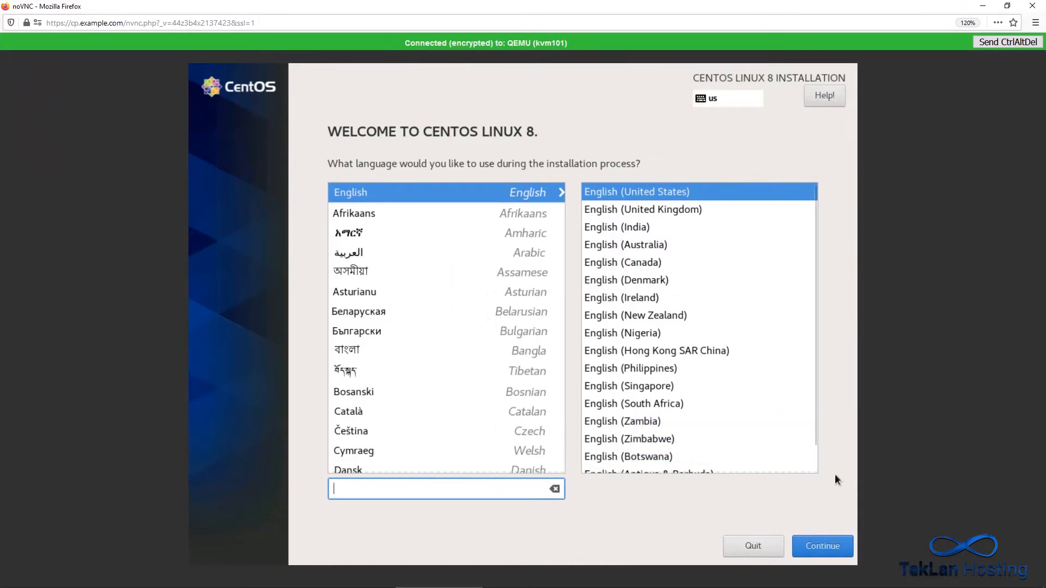
left_click(829, 545)
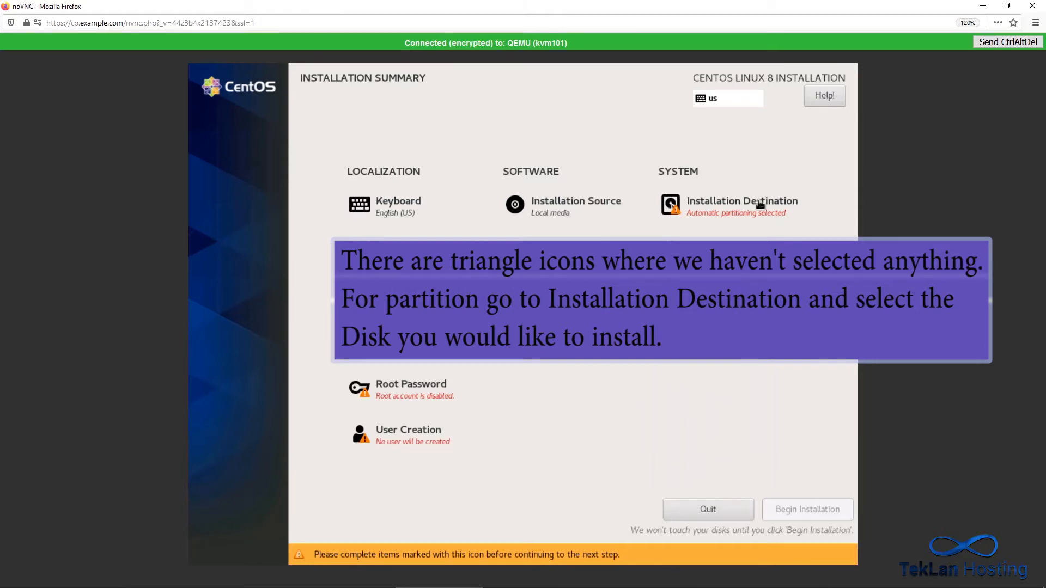
Select the 15 GiB vda disk as the installation destination with automatic storage configuration.
left_click(760, 204)
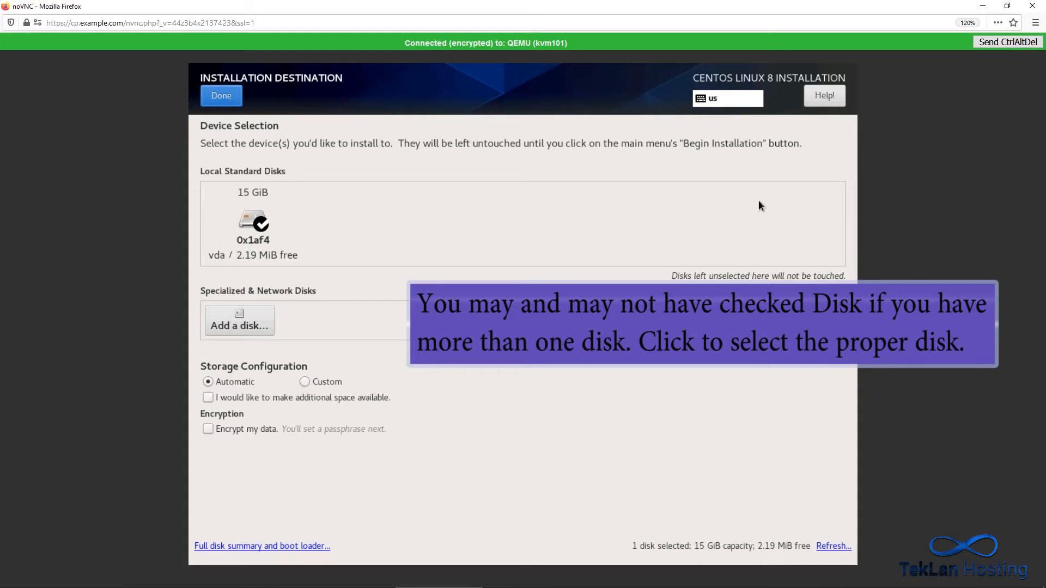
left_click(261, 222)
left_click(261, 222)
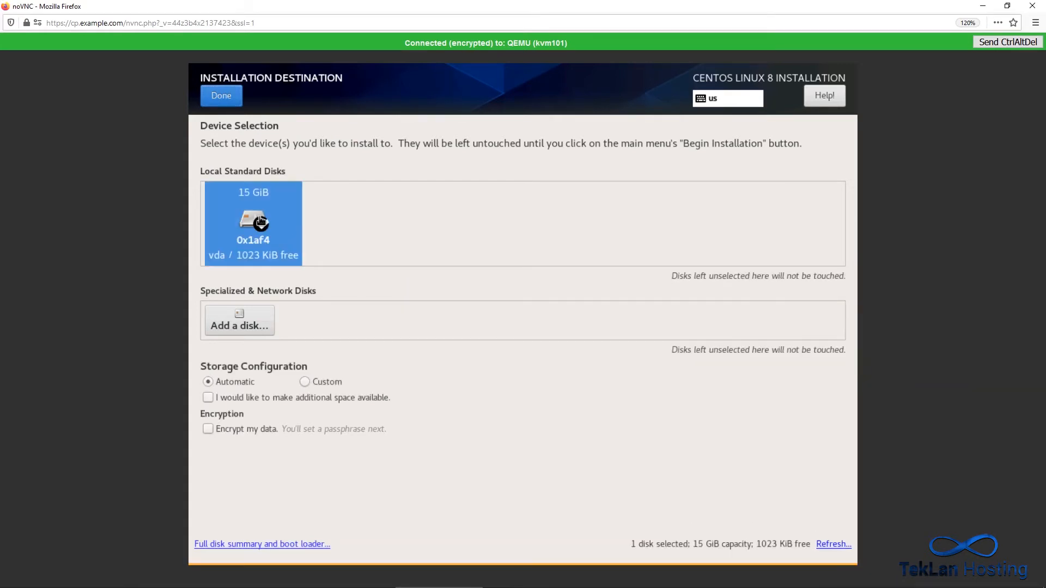
left_click(221, 97)
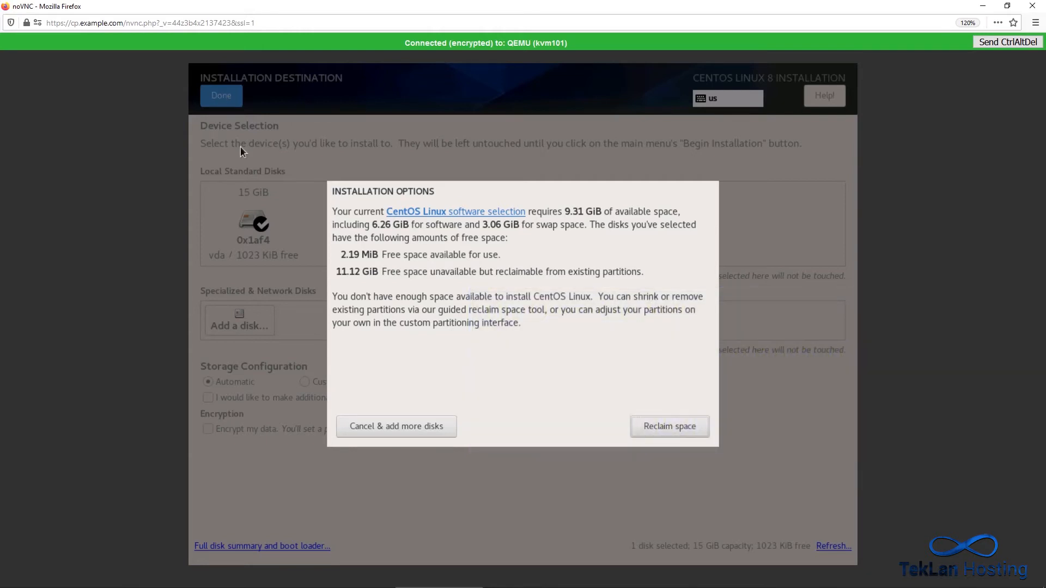
Reclaim the disk space by marking all existing partitions on the vda disk for deletion.
left_click(645, 426)
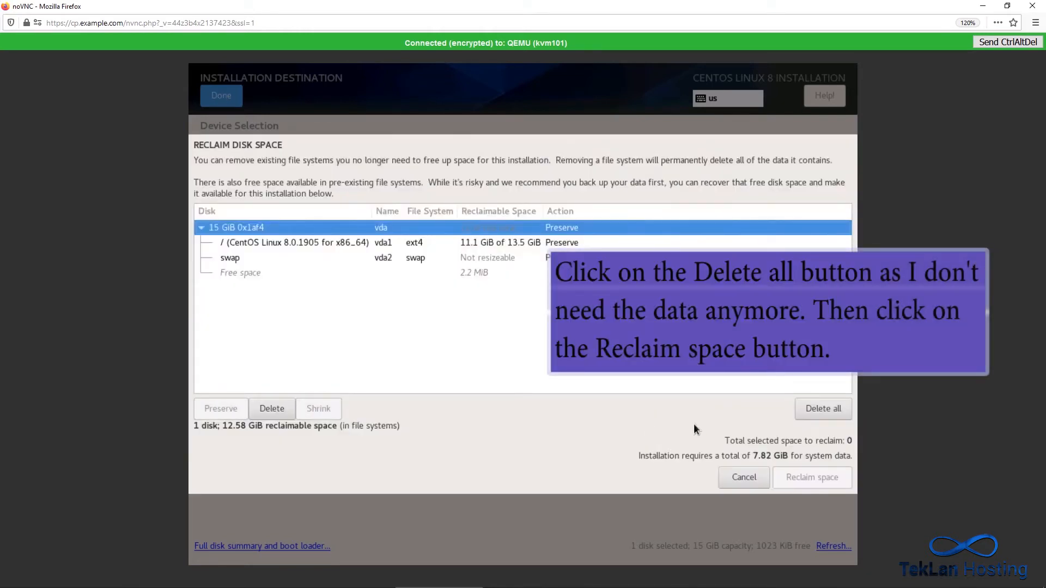
left_click(834, 407)
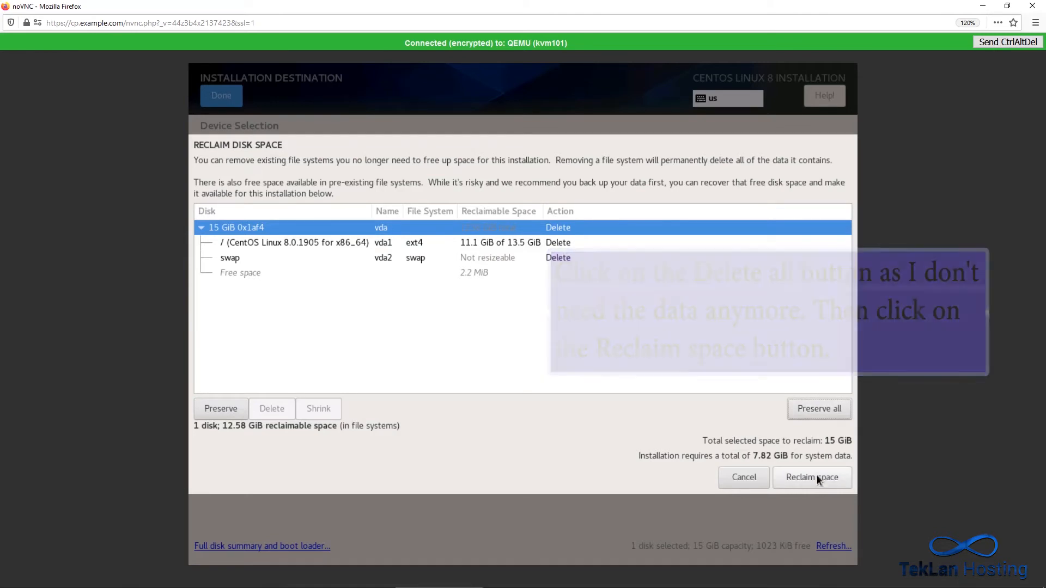
left_click(816, 478)
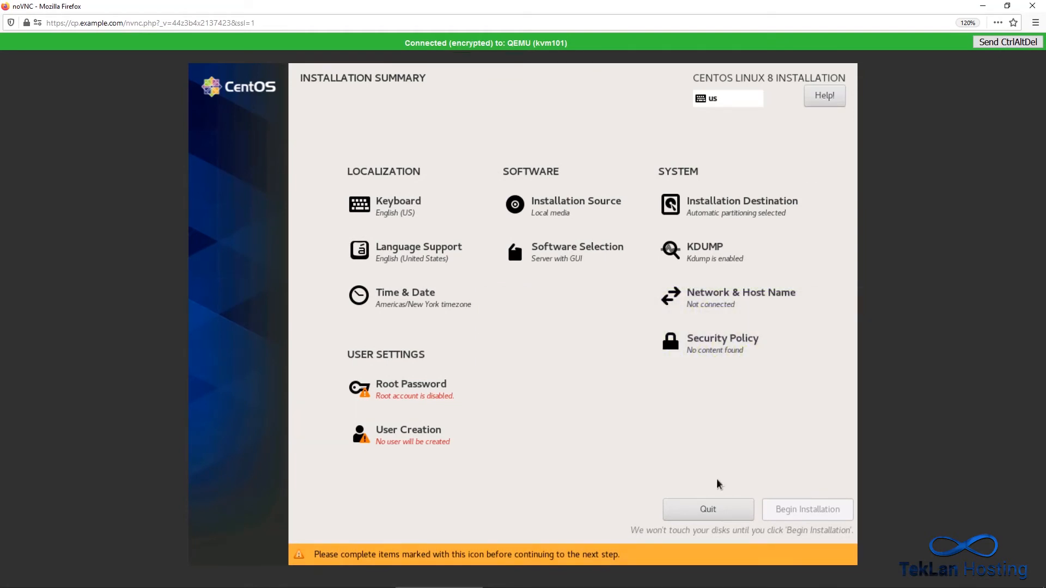
Set and confirm the root account password, accepting it despite its weak strength.
left_click(441, 400)
type("•••••••")
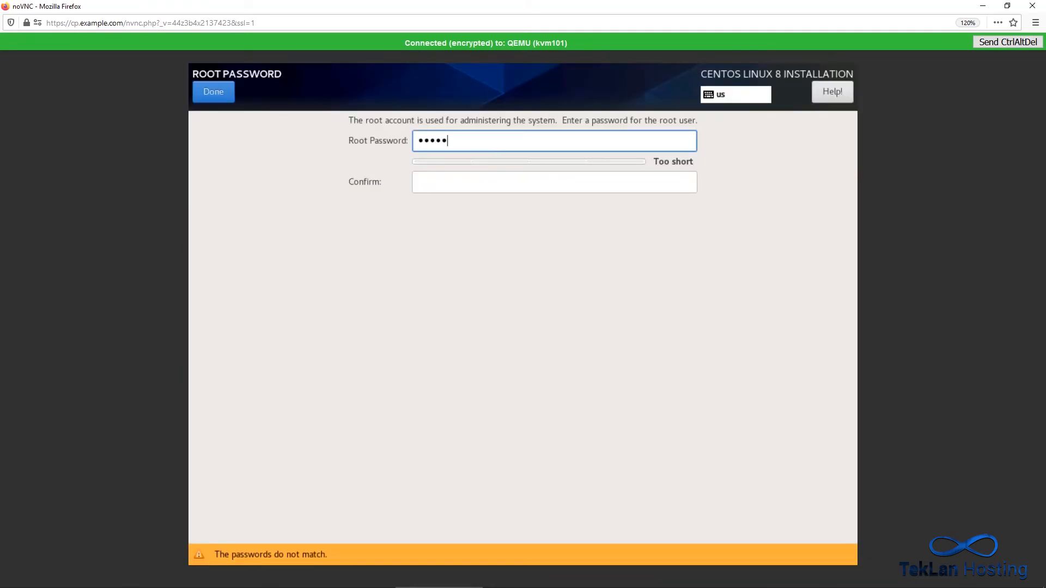
left_click(441, 178)
type("••••••")
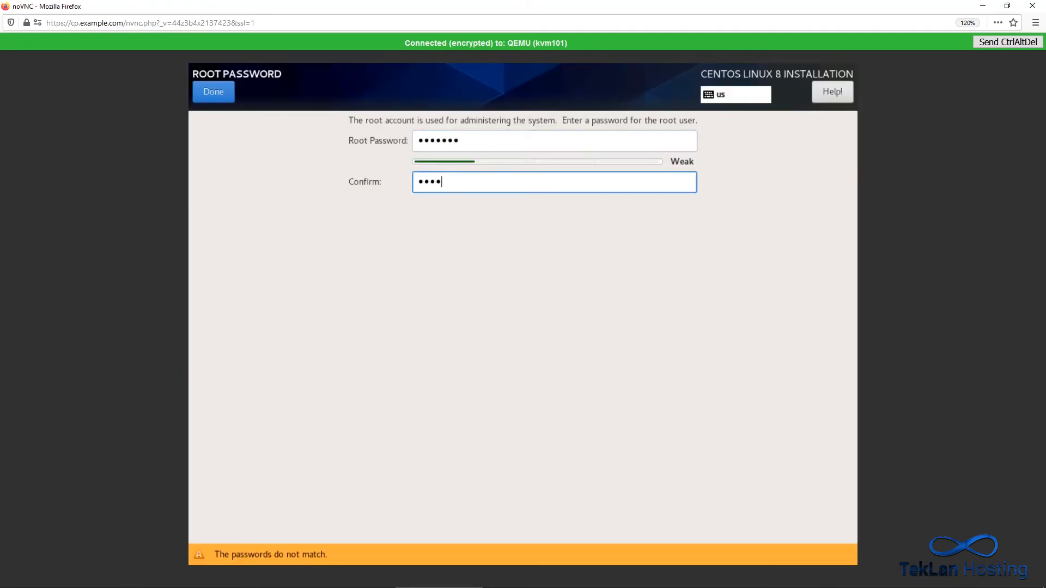
type("•")
left_click(222, 90)
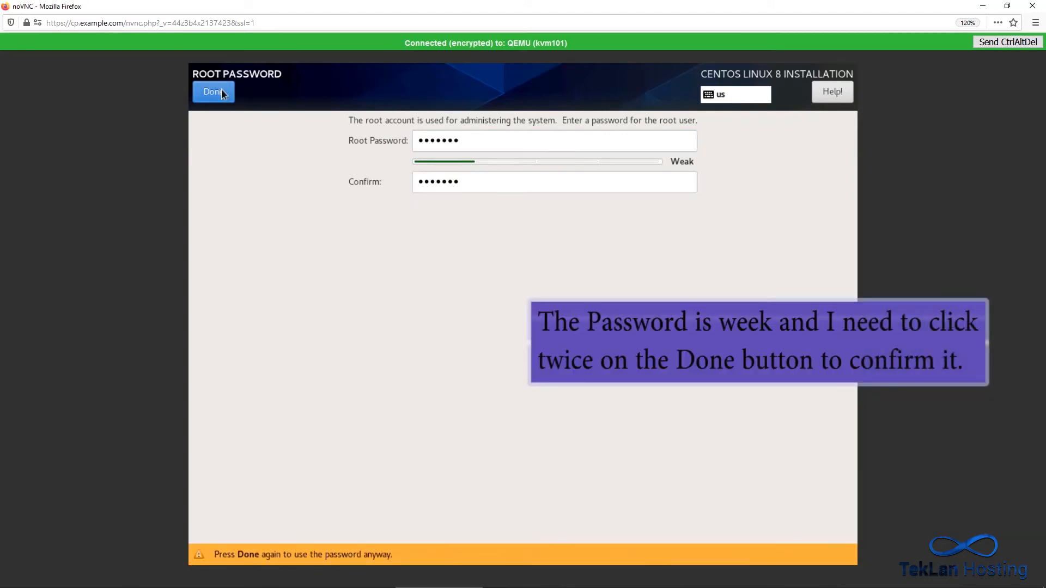
left_click(213, 93)
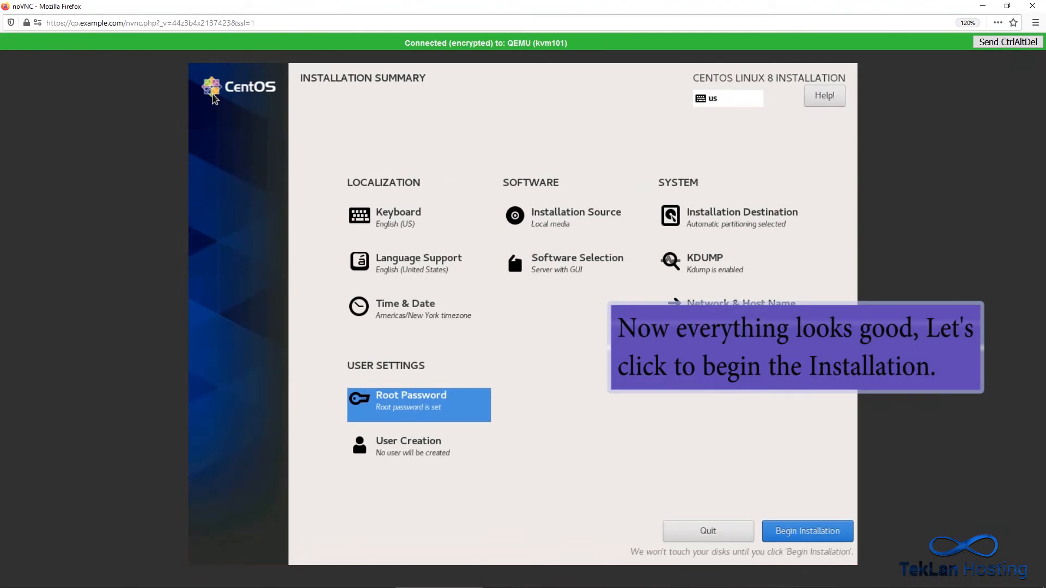
Run the CentOS Linux 8 installation and reboot the system once it completes.
left_click(785, 527)
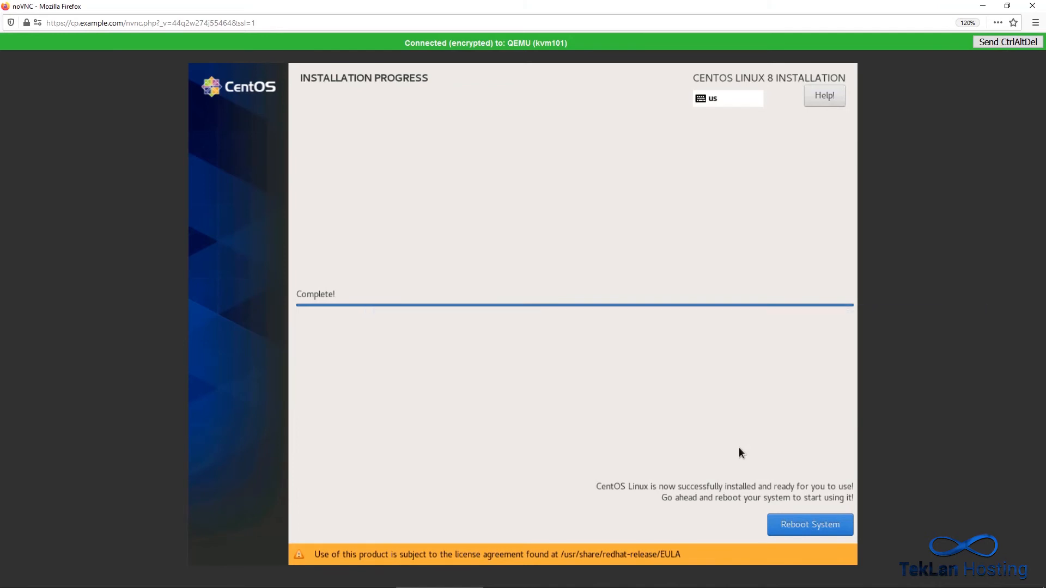
left_click(796, 523)
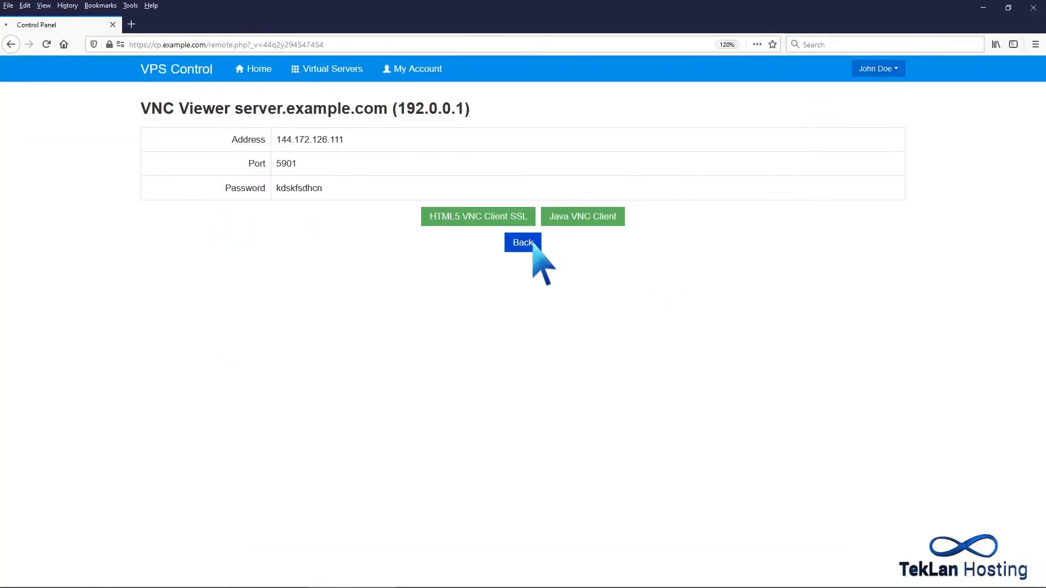
Return to the server's control page and set the boot order to (1) Hard Disk (2) CDROM.
left_click(522, 243)
scroll(537, 256, "down", 5)
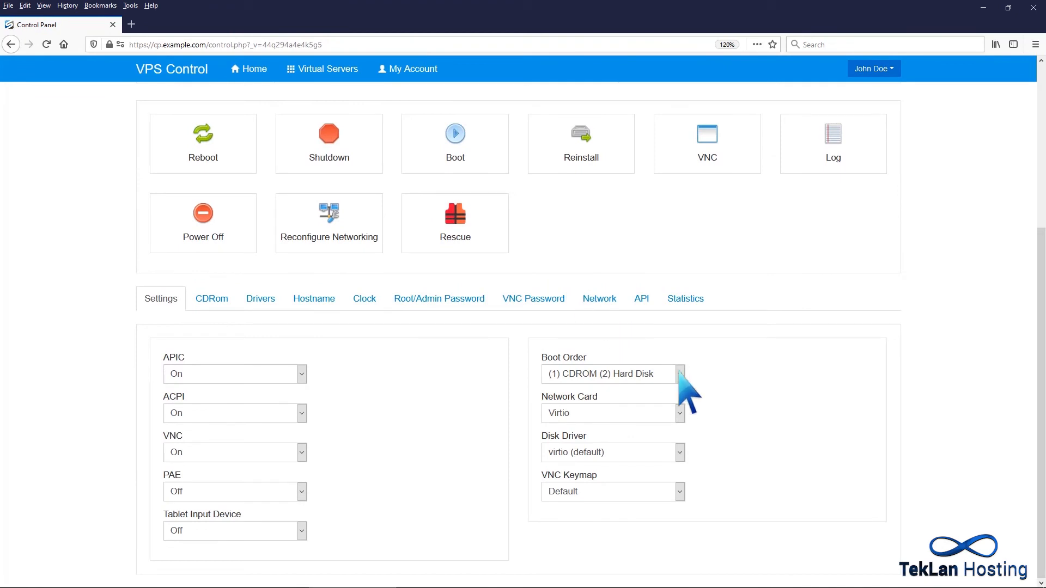
left_click(680, 374)
left_click(666, 391)
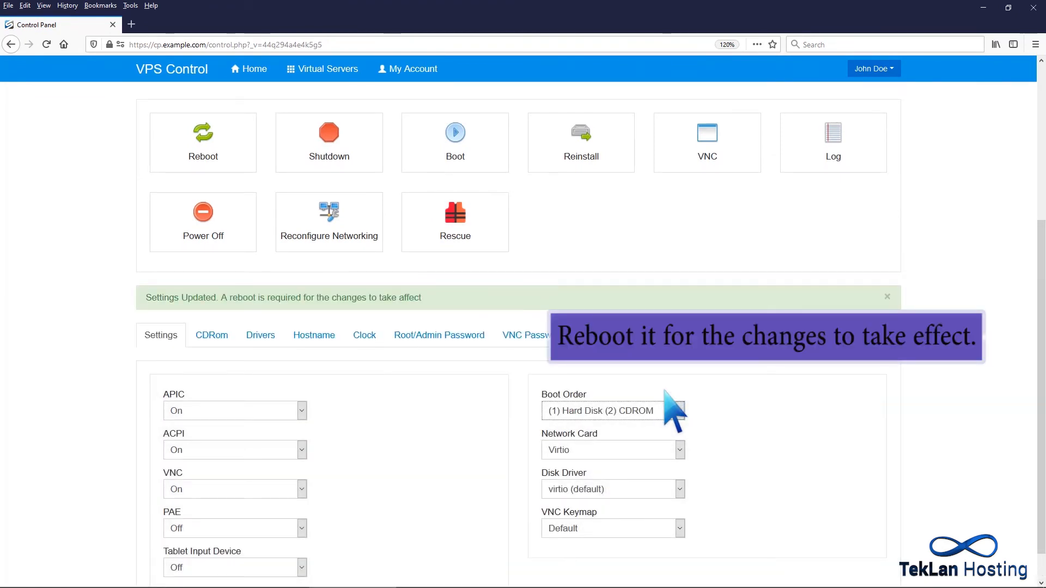
Reboot the virtual server to apply the hard-disk-first boot order.
left_click(215, 147)
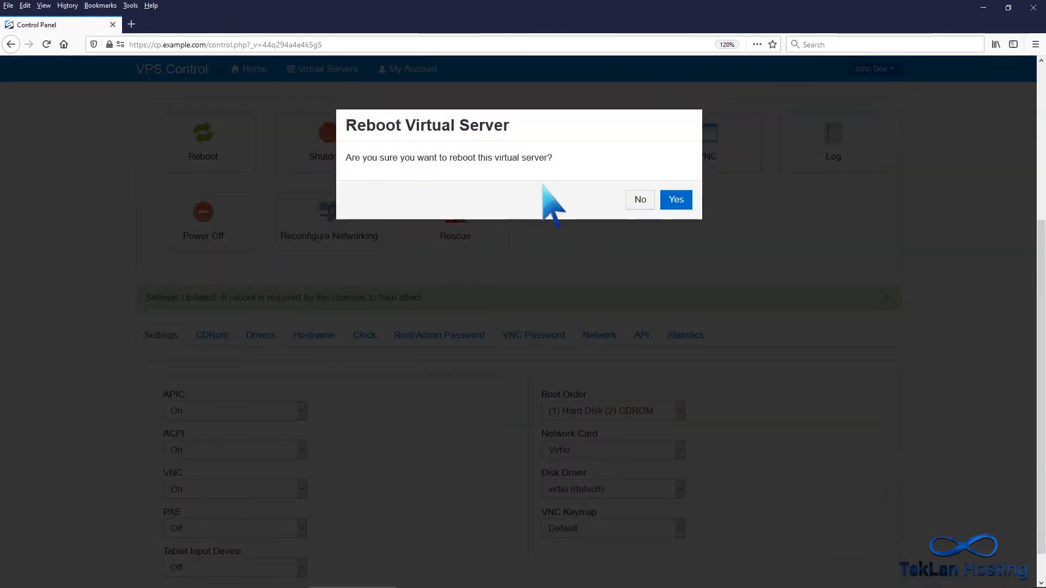
left_click(676, 199)
left_click(678, 192)
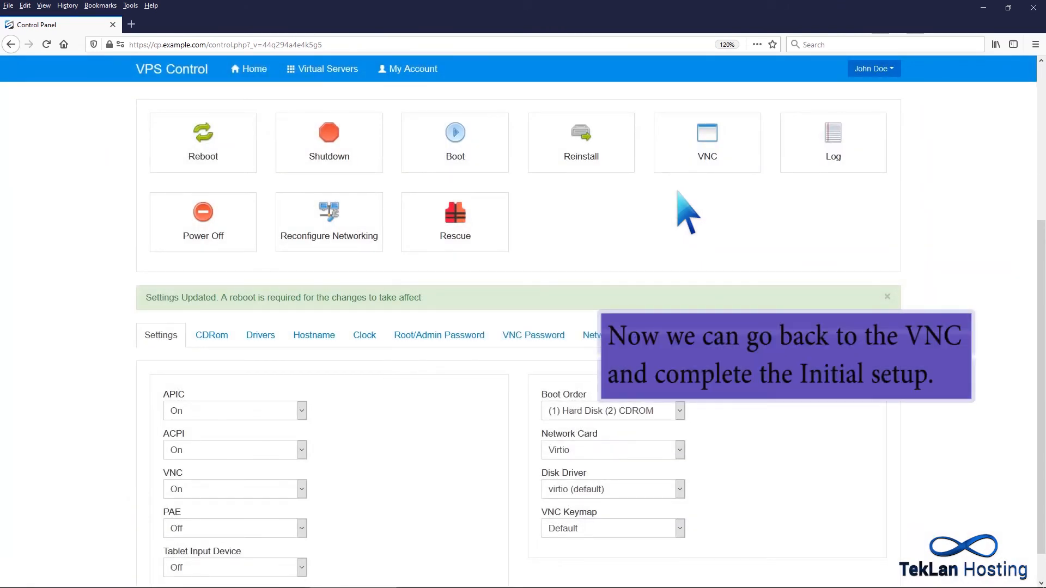
In the server's VNC console, accept the CentOS license agreement and finish the initial setup configuration.
left_click(707, 143)
left_click(747, 131)
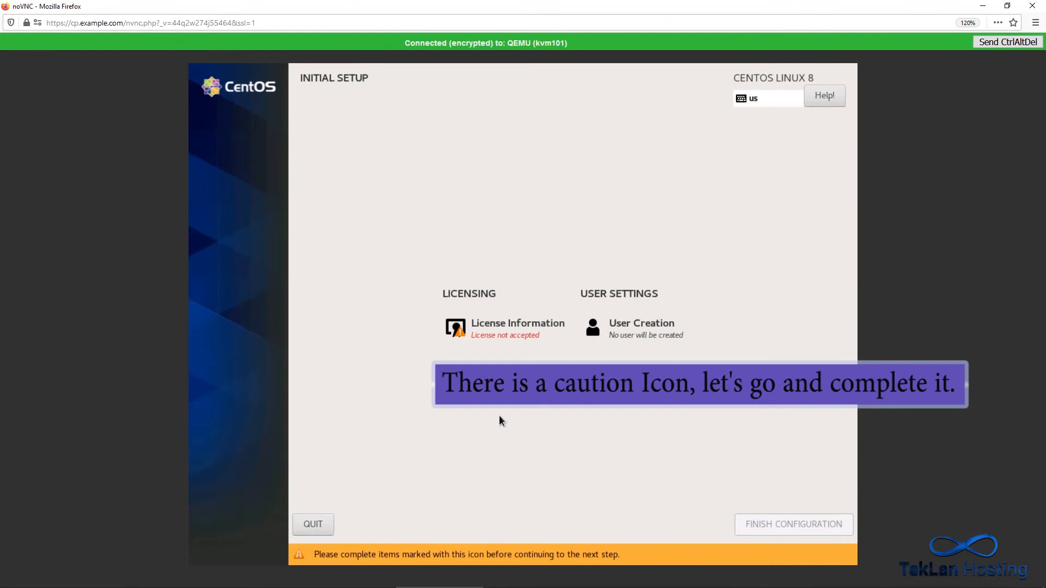
left_click(507, 353)
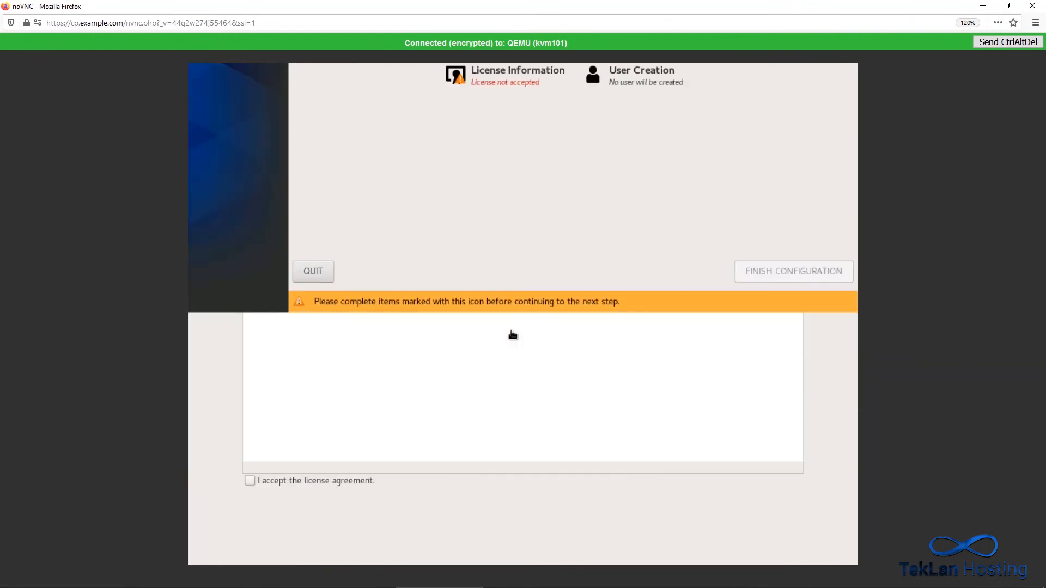
left_click(250, 480)
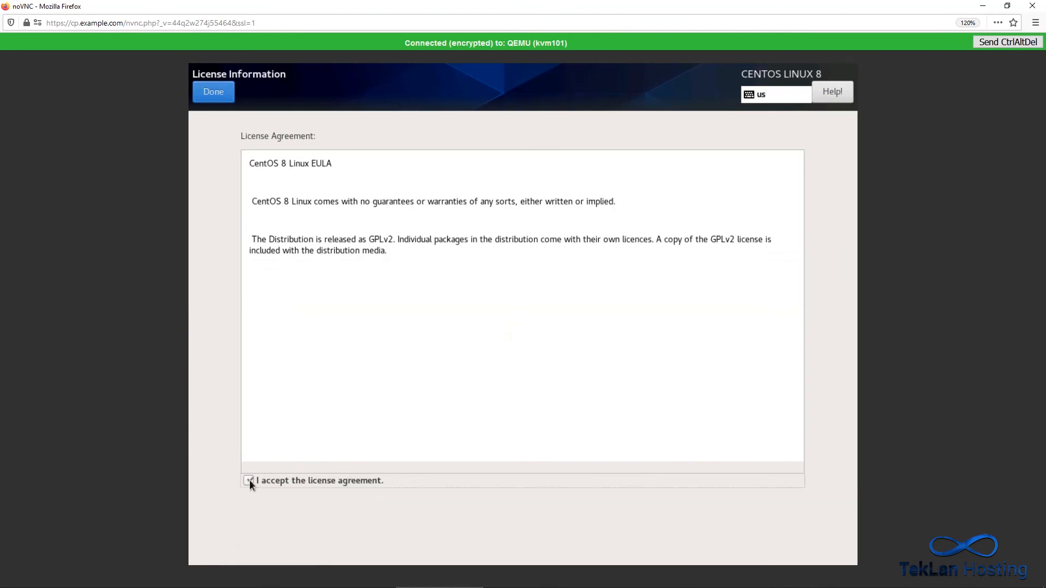
left_click(214, 91)
left_click(770, 545)
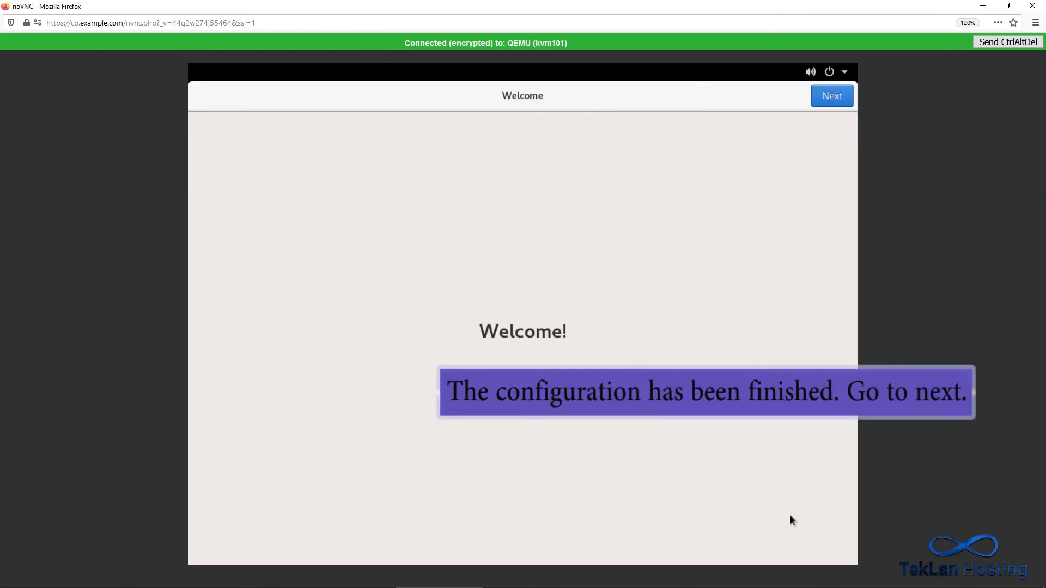
Turn off Location Services in the welcome wizard and continue to the user details page.
left_click(829, 103)
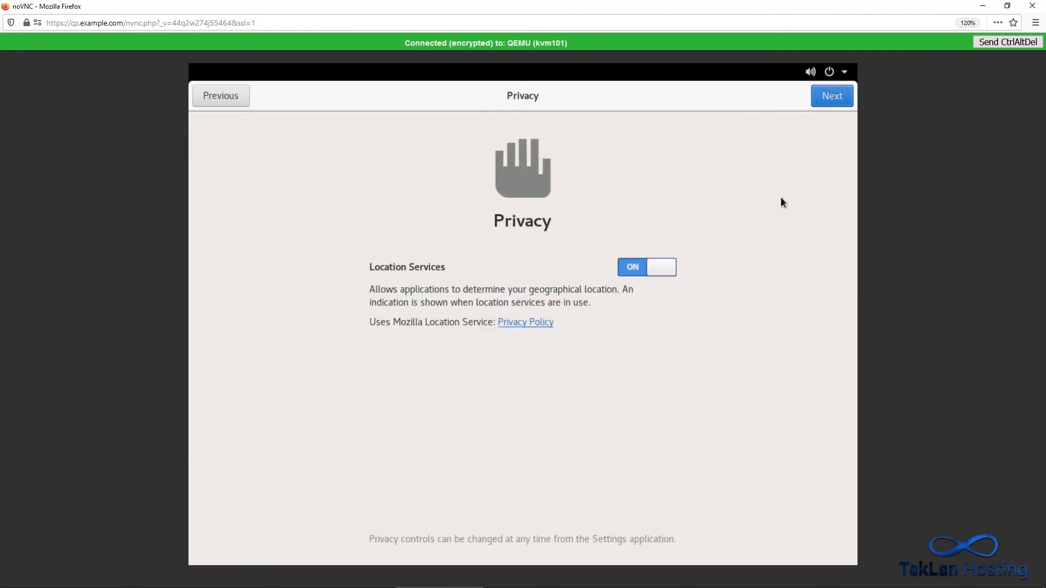
left_click(661, 266)
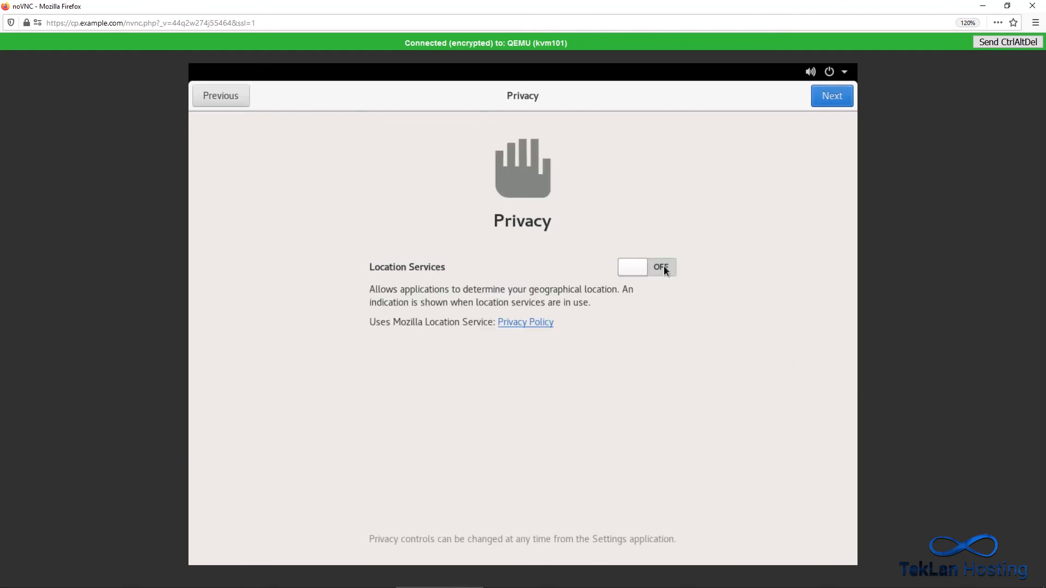
left_click(837, 96)
left_click(838, 98)
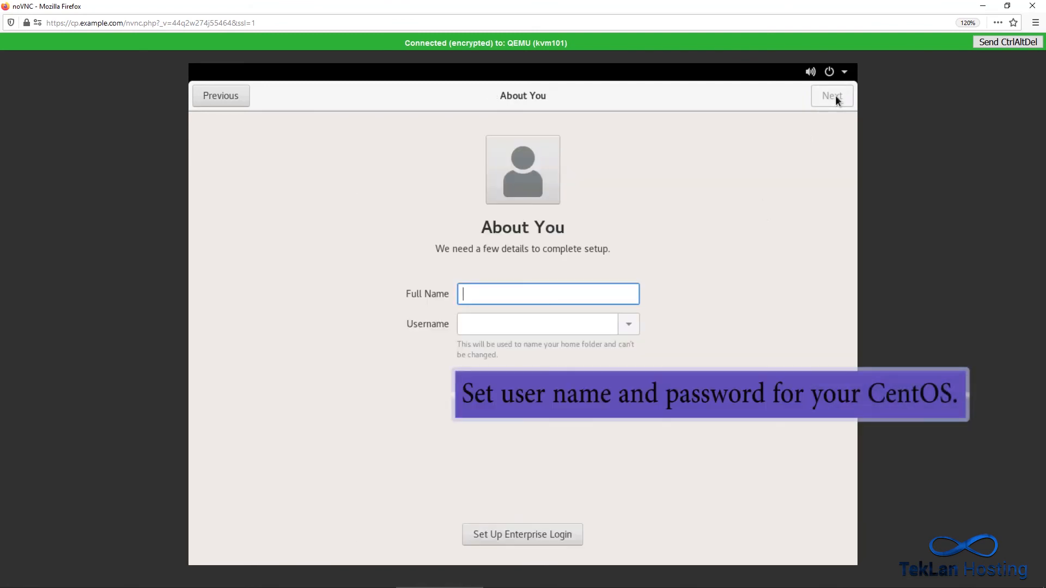
Enter the new user's full name, keep the suggested username and continue to the password page.
type("John")
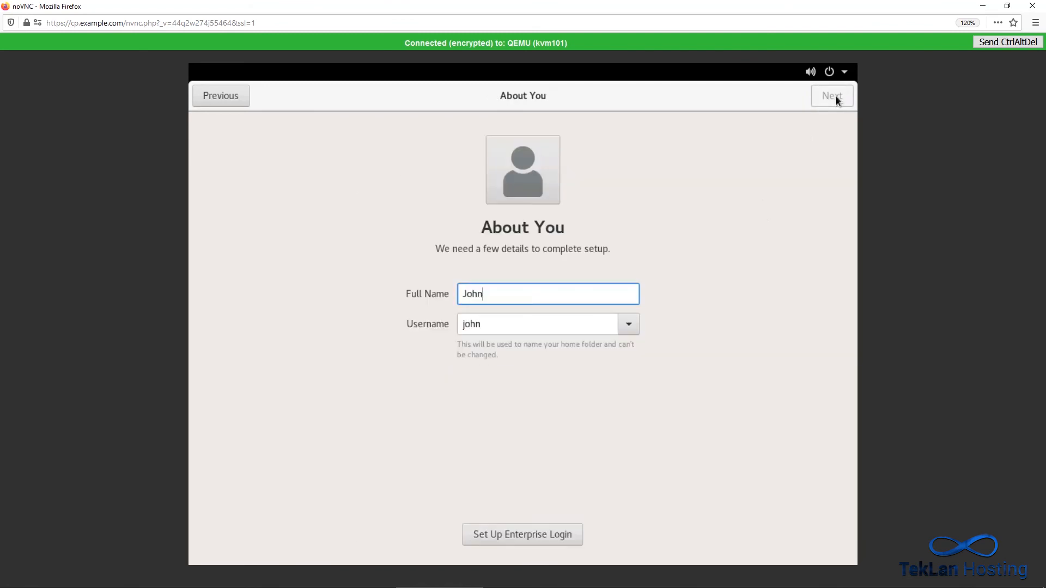
type(" Doe")
left_click(837, 99)
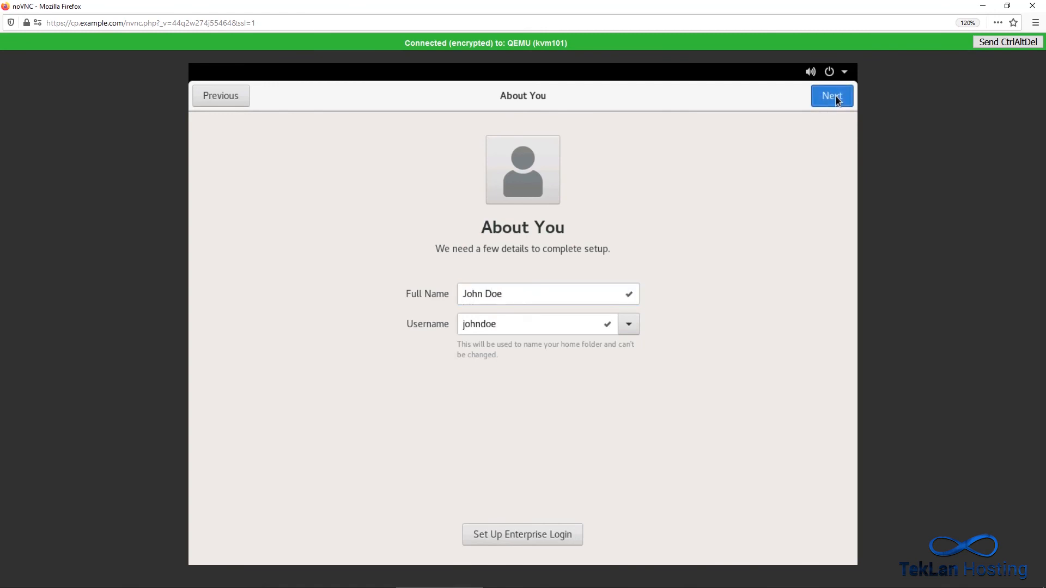
Set and confirm the new user's account password and submit it.
type("*******")
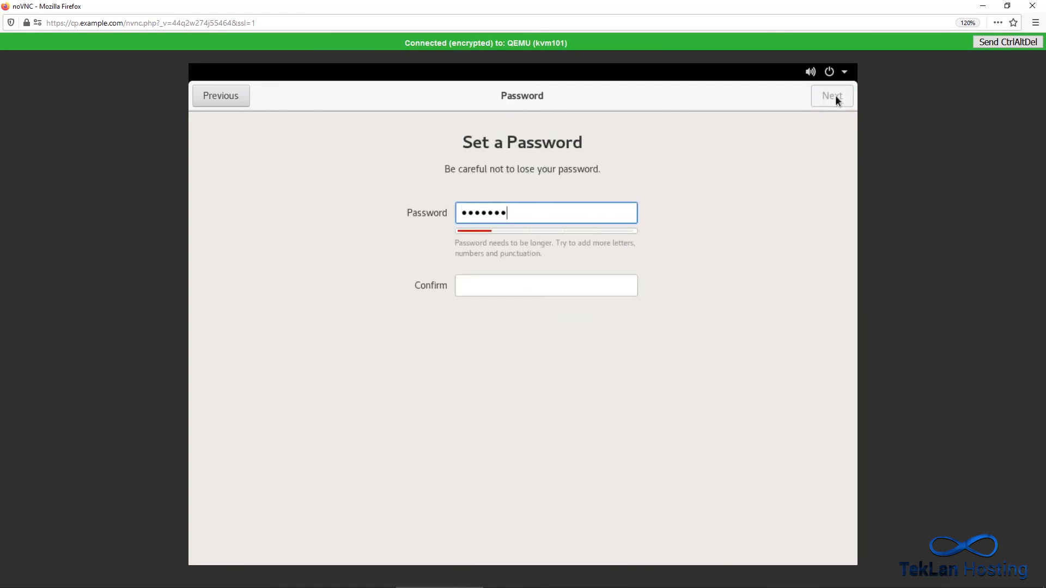
left_click(529, 279)
type("*******")
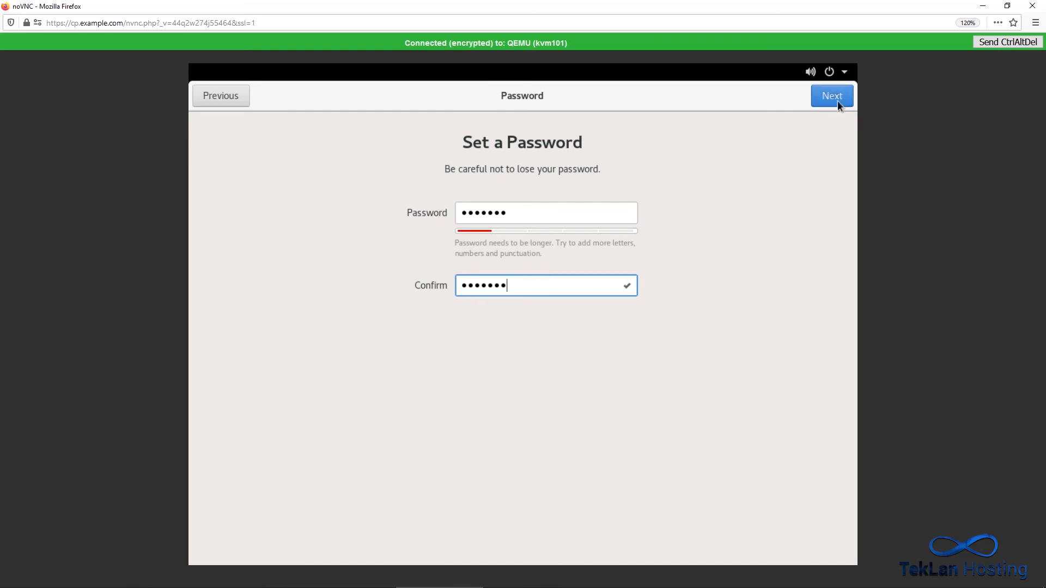
left_click(838, 97)
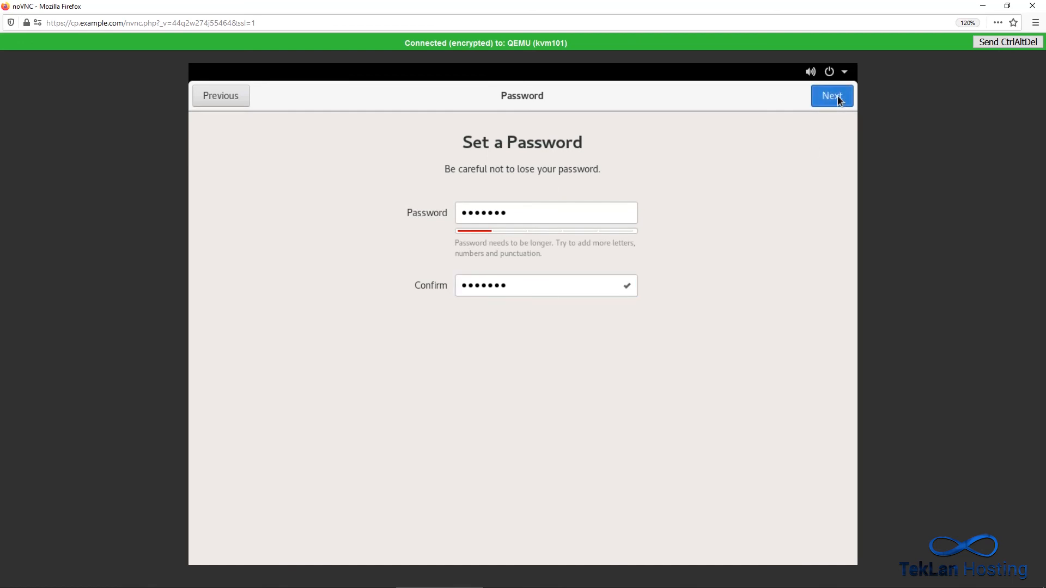